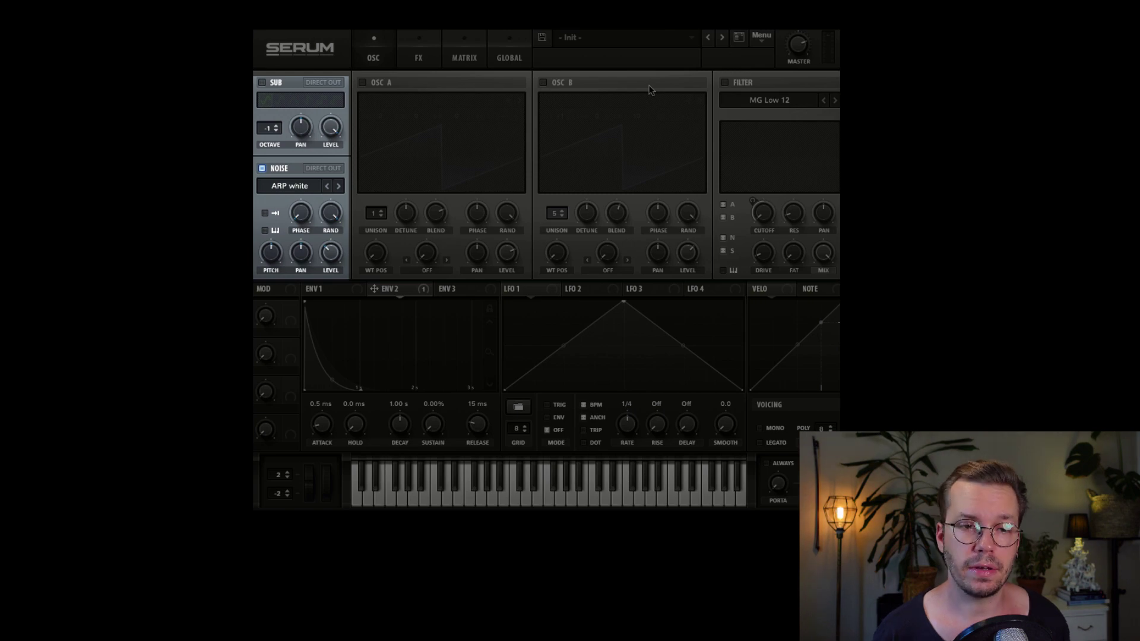
# Step: Enable OSC A so its saw wave plays alongside the ARP white noise
pyautogui.click(362, 82)
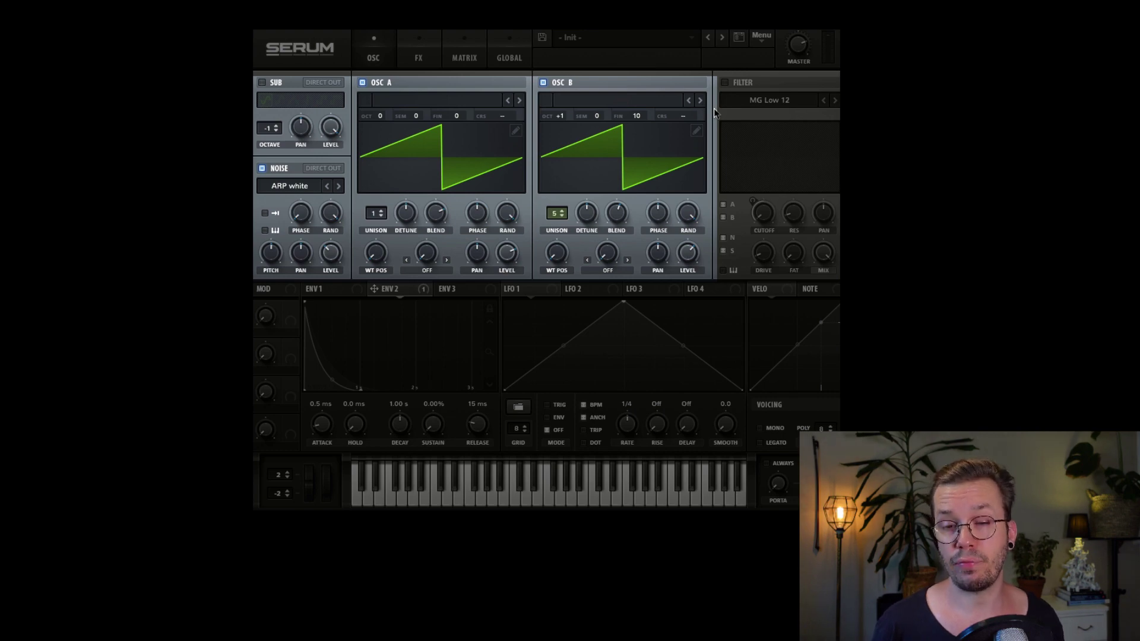
# Step: Turn on the MG Low 12 filter so it processes oscillators A and B
pyautogui.click(725, 82)
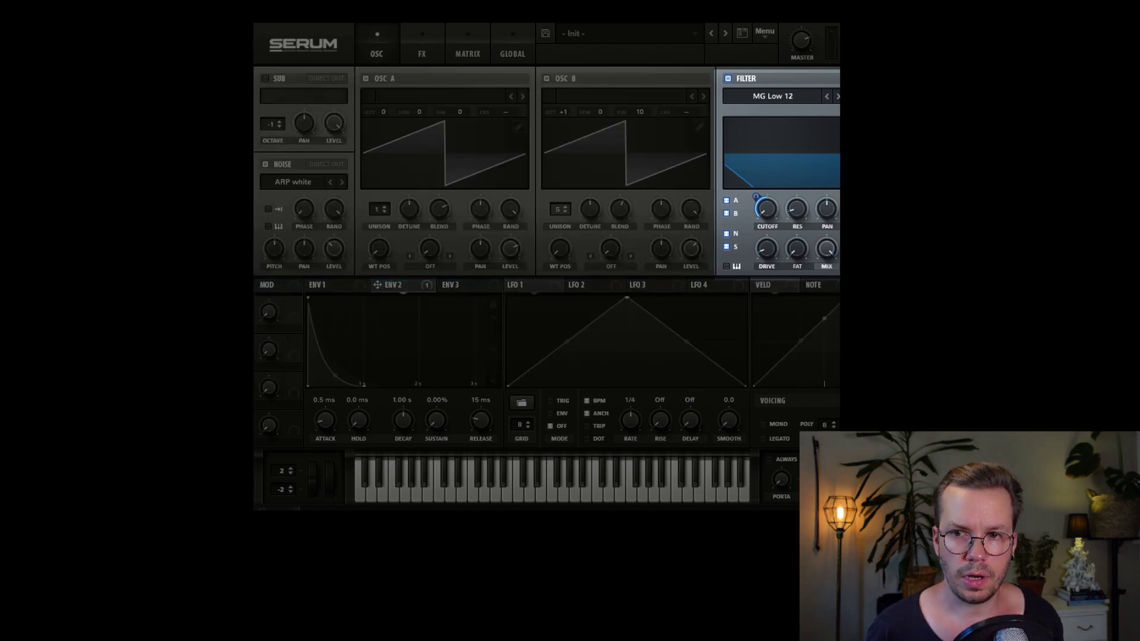
# Step: Raise the filter cutoff knob to about 67 Hz
pyautogui.moveTo(766, 208)
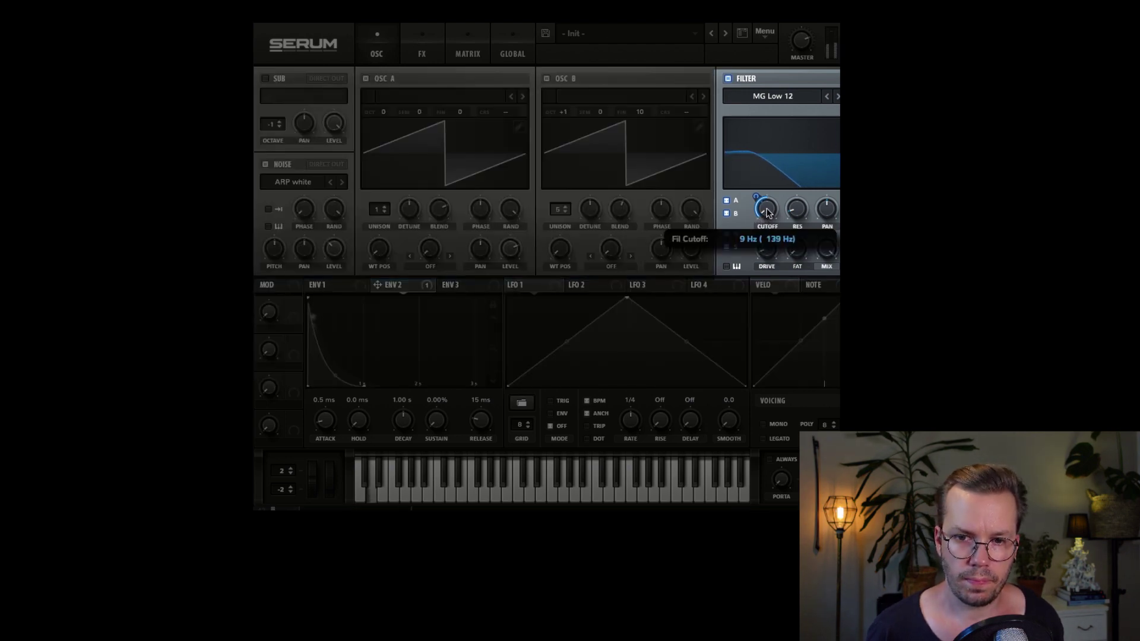
pyautogui.moveTo(766, 207); pyautogui.dragTo(771, 268)
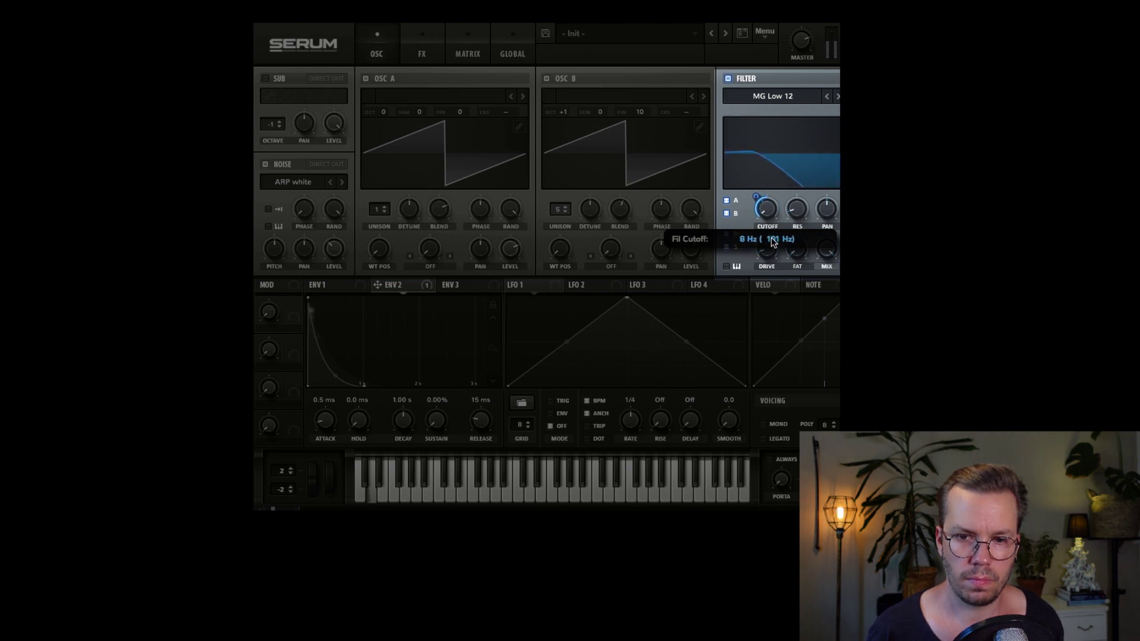
pyautogui.moveTo(772, 226); pyautogui.dragTo(769, 102)
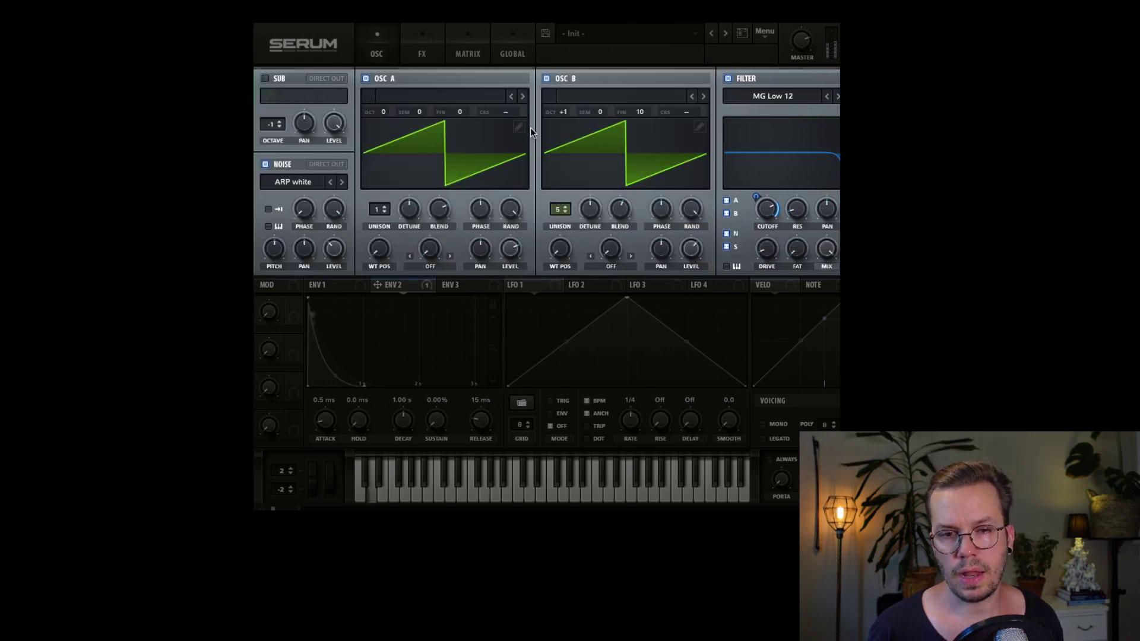
# Step: Audition by muting and restoring the noise and OSC B, then lower cutoff to 8 Hz
pyautogui.click(265, 164)
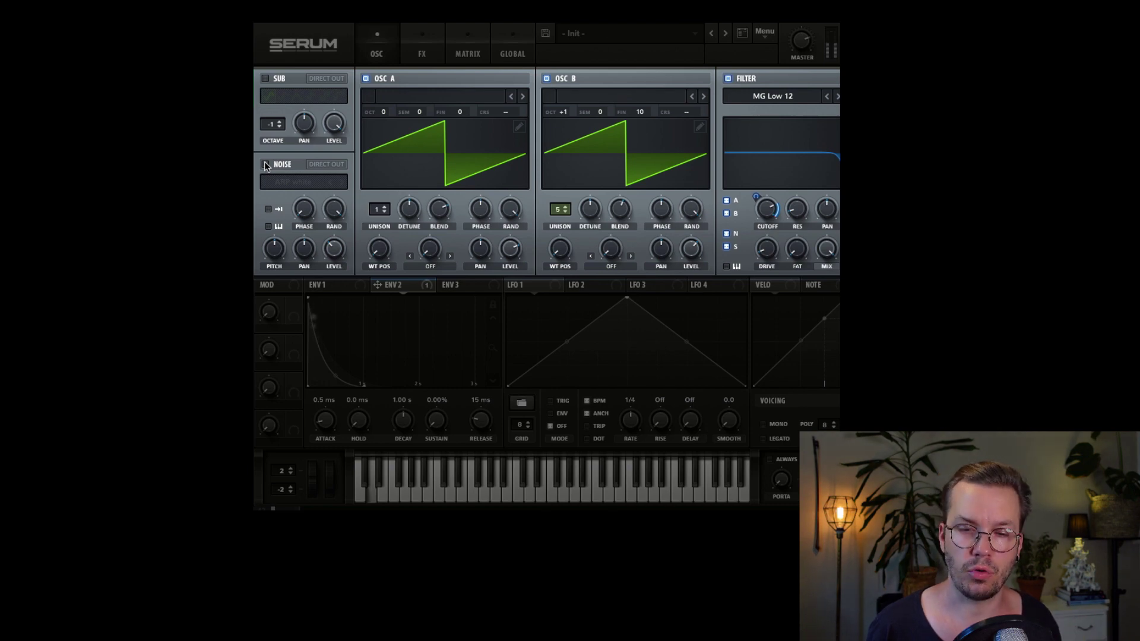
pyautogui.click(546, 79)
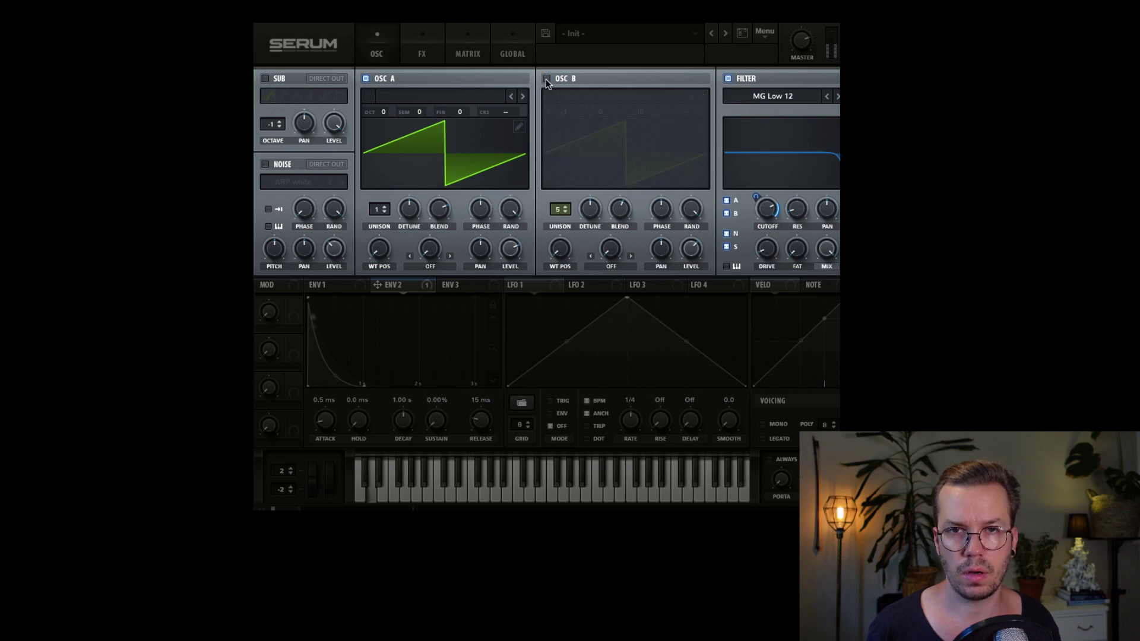
pyautogui.click(546, 78)
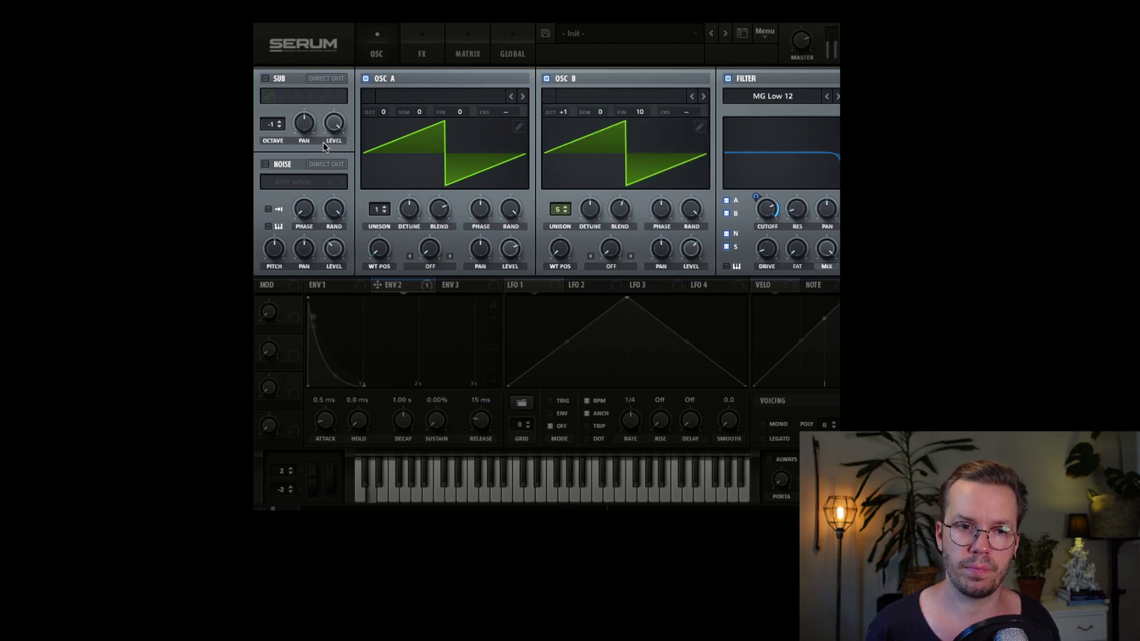
pyautogui.click(265, 164)
pyautogui.moveTo(767, 209); pyautogui.dragTo(773, 358)
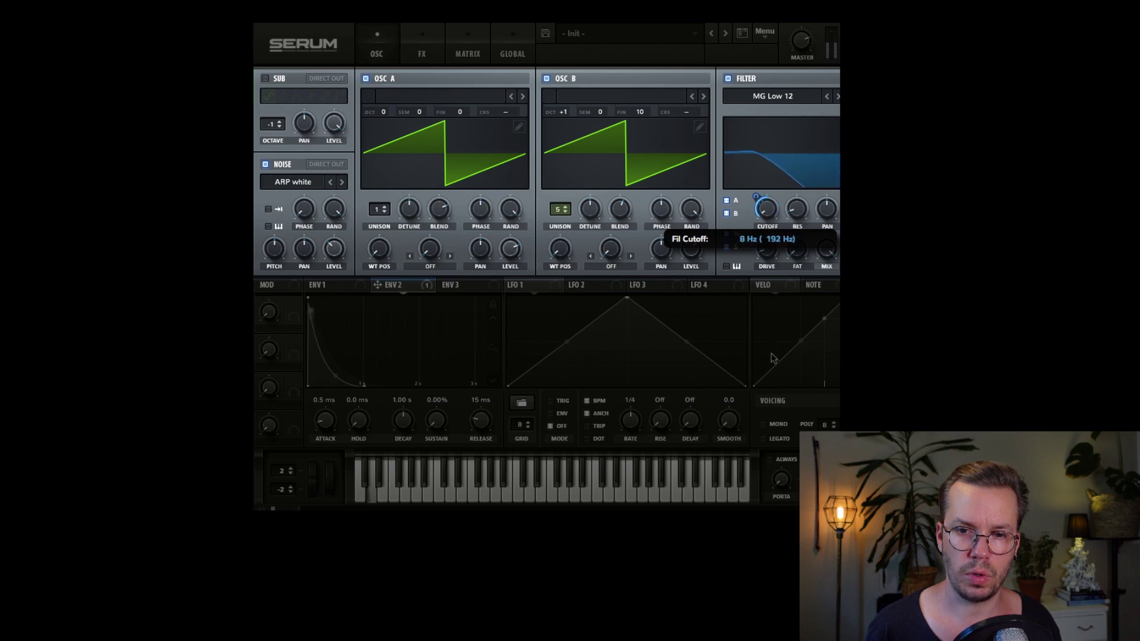
# Step: Mute the noise and OSC B again, then undo both to restore them
pyautogui.click(265, 165)
pyautogui.click(546, 79)
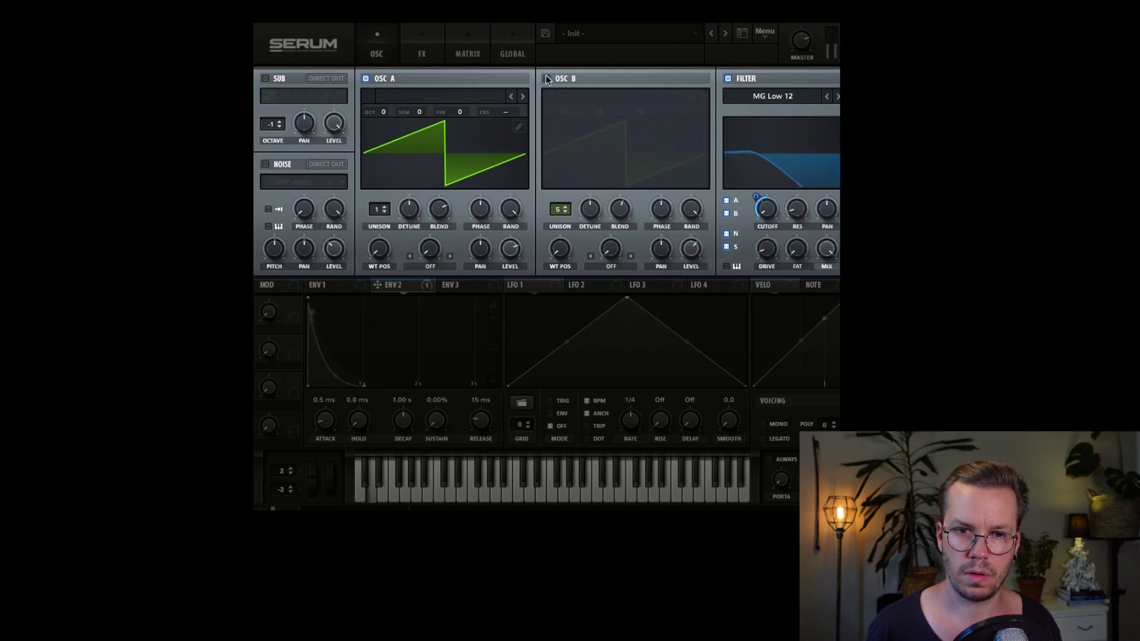
pyautogui.hotkey('ctrl', 'z')
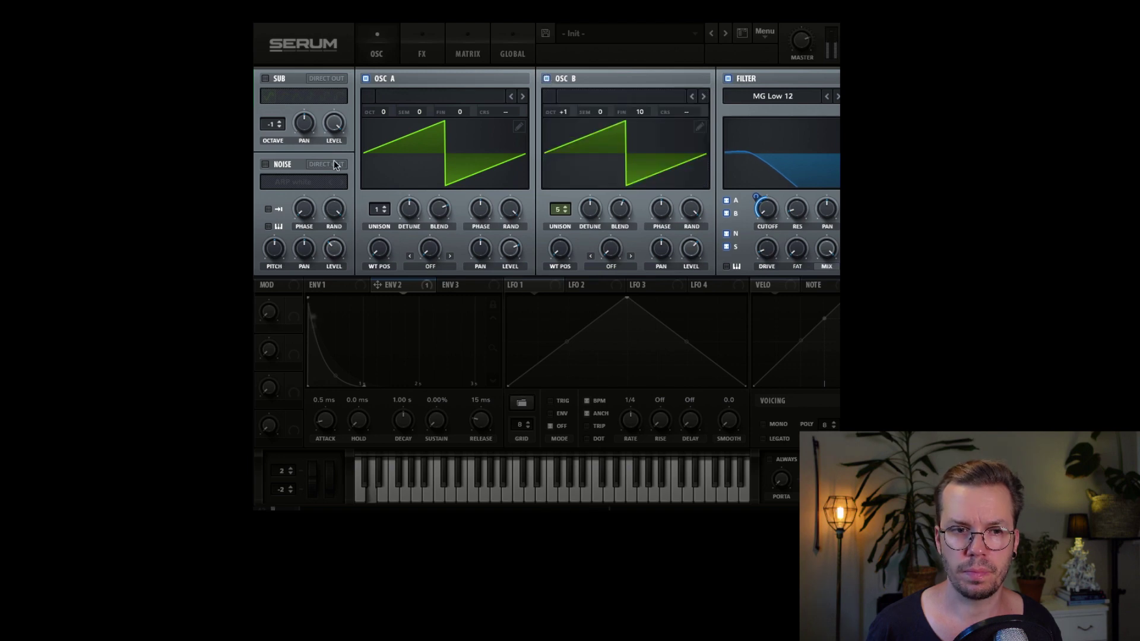
pyautogui.hotkey('ctrl', 'z')
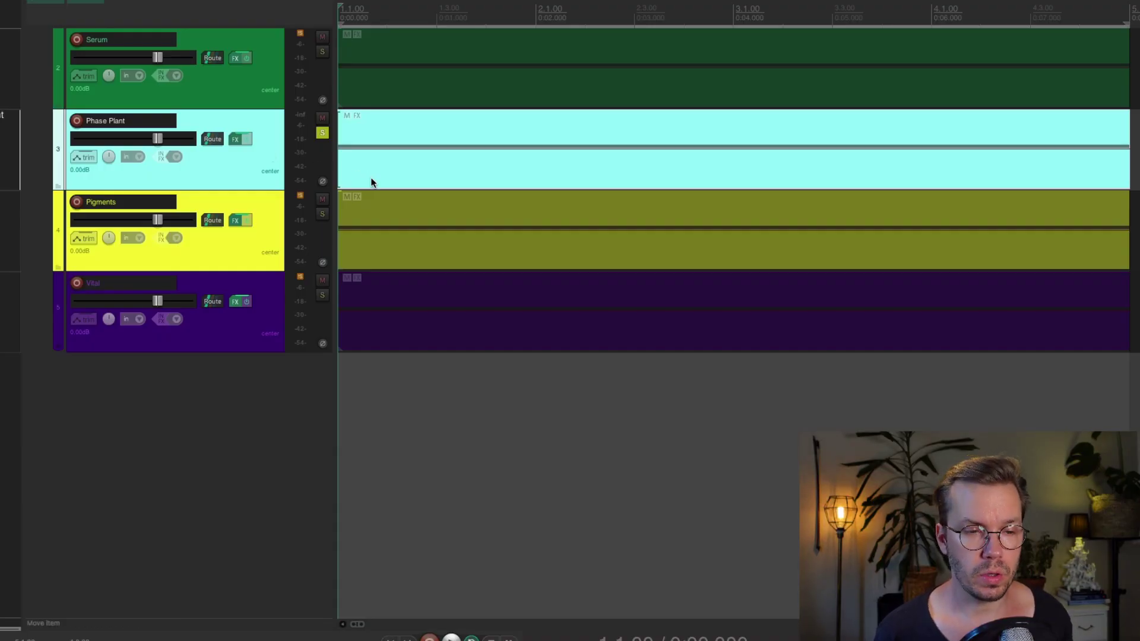
# Step: Play the project with automation lanes shown, soloing Serum then Phase Plant to compare
pyautogui.press('space')
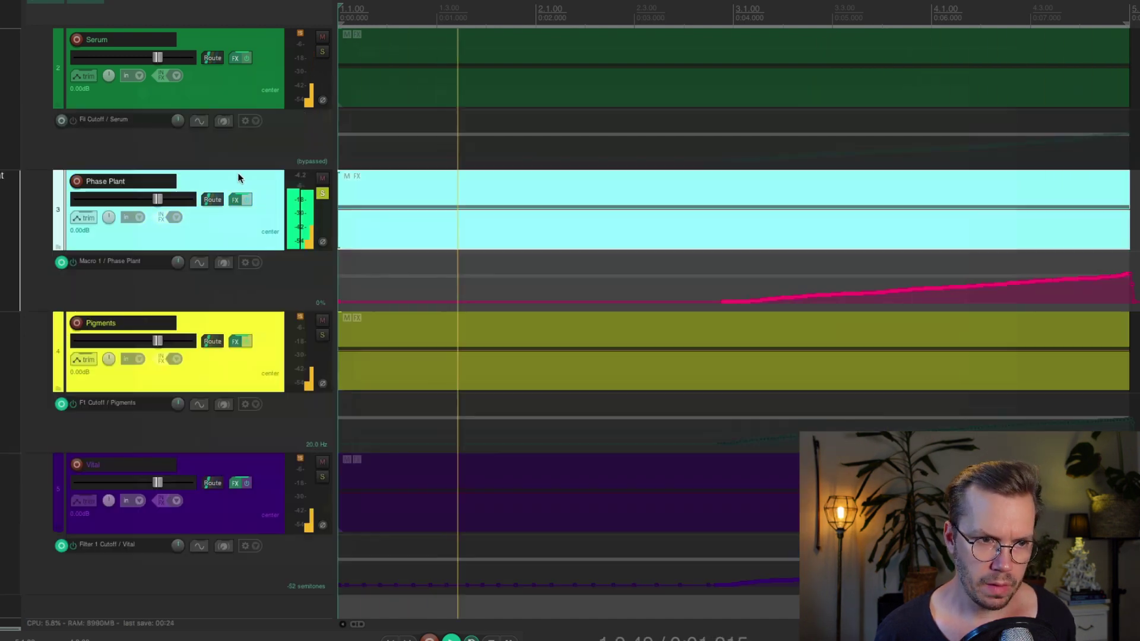
pyautogui.hotkey('ctrl', 'alt', 'e')
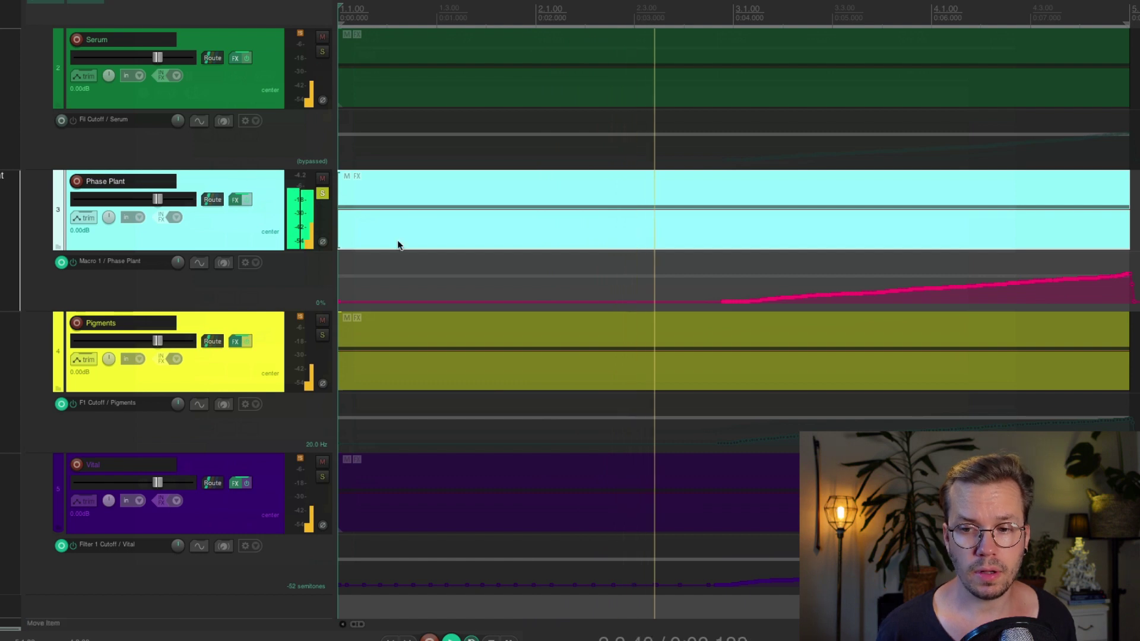
pyautogui.click(269, 83)
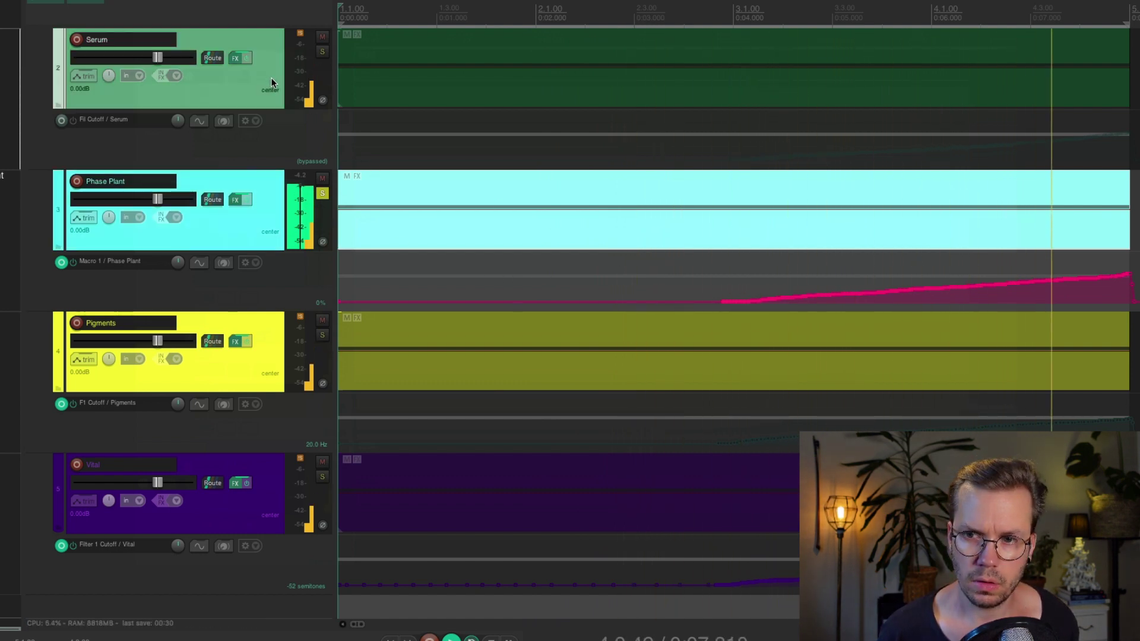
pyautogui.press('F6')
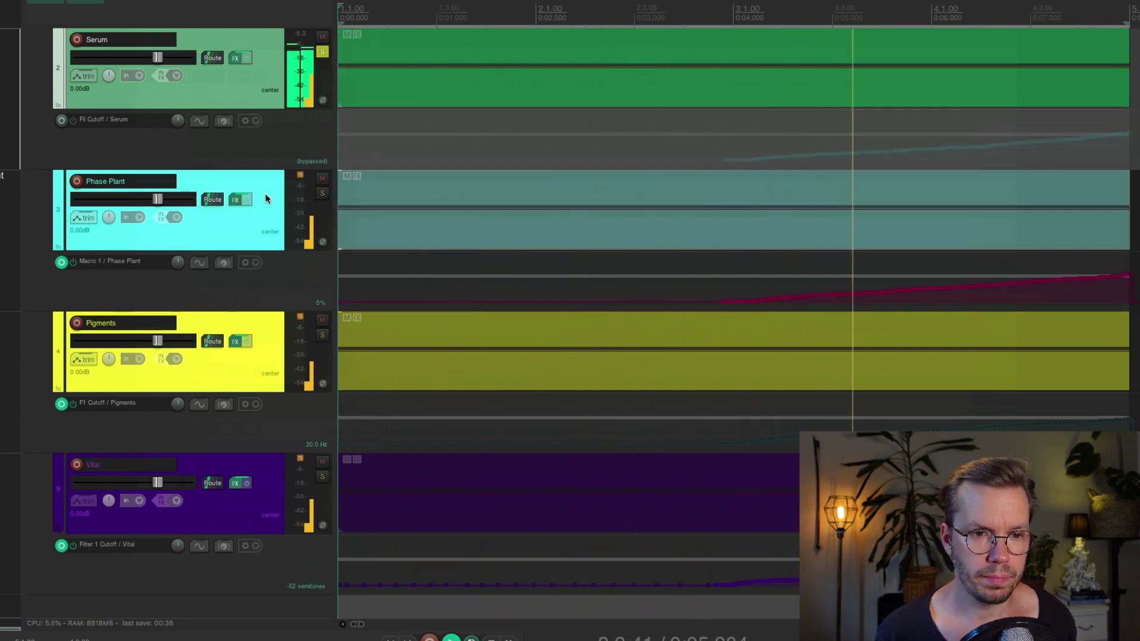
pyautogui.click(266, 209)
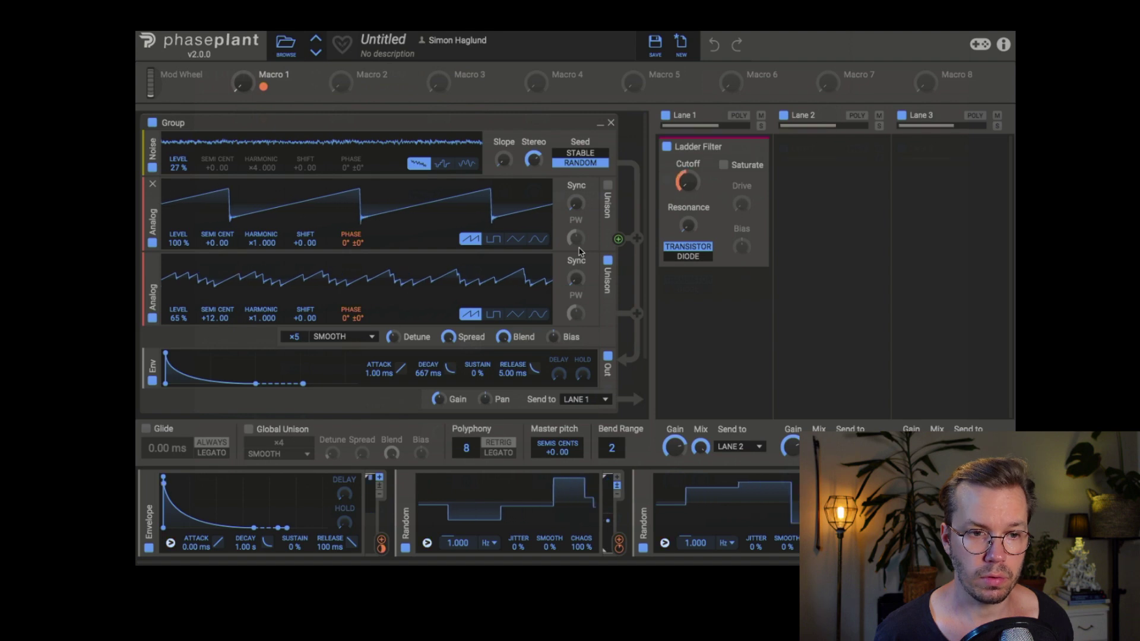
pyautogui.moveTo(687, 181)
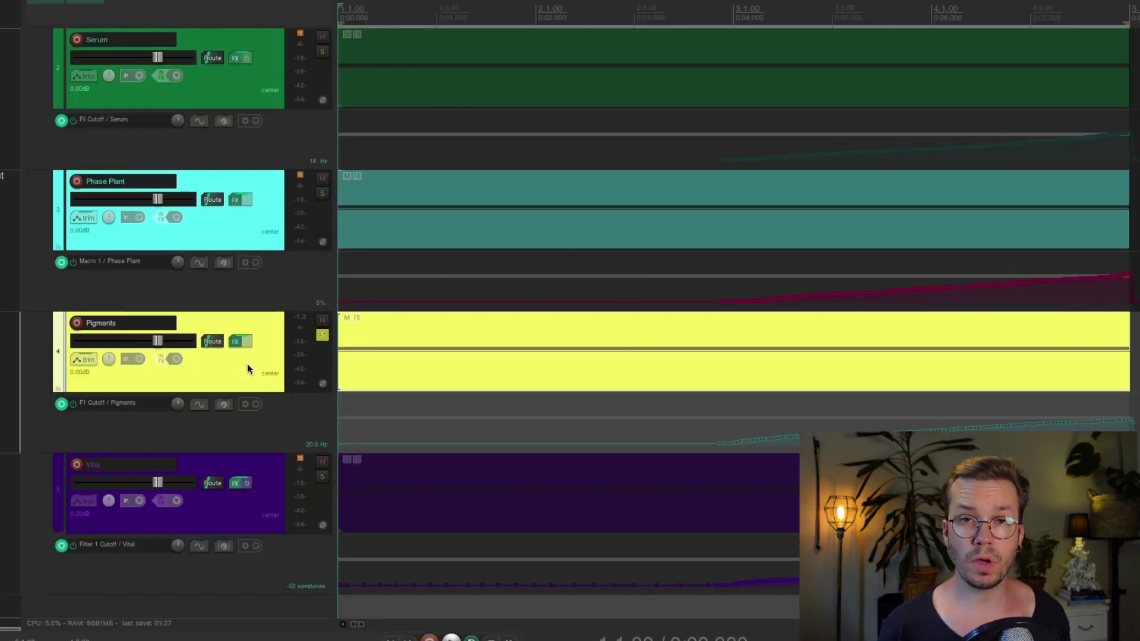
# Step: During playback, solo Phase Plant, then Serum, then Pigments, and stop playback
pyautogui.press('space')
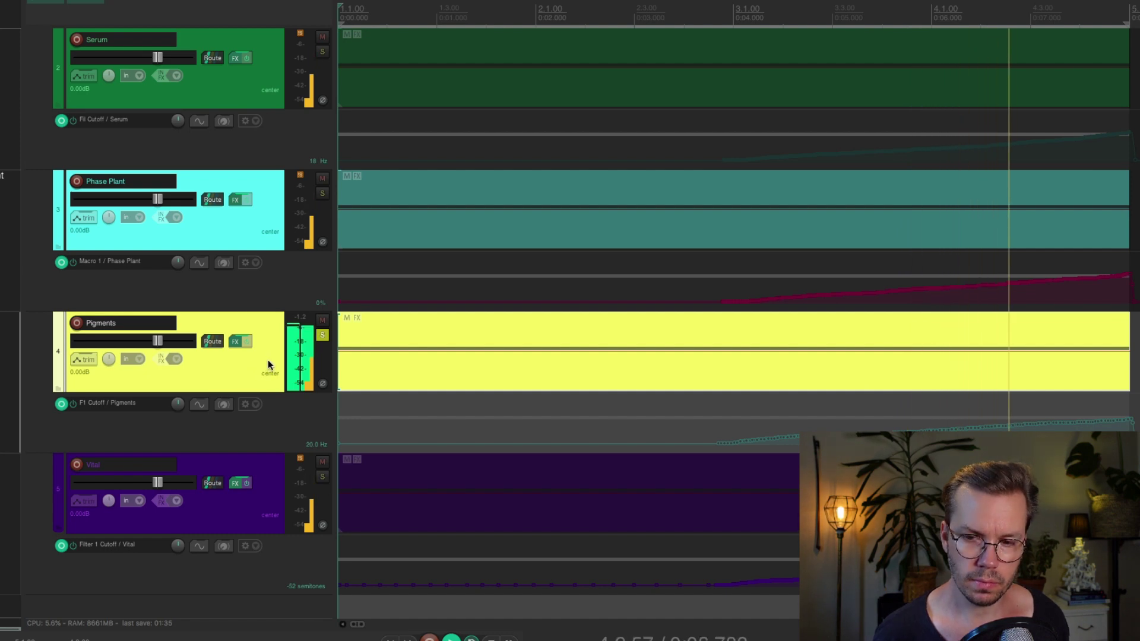
pyautogui.click(245, 237)
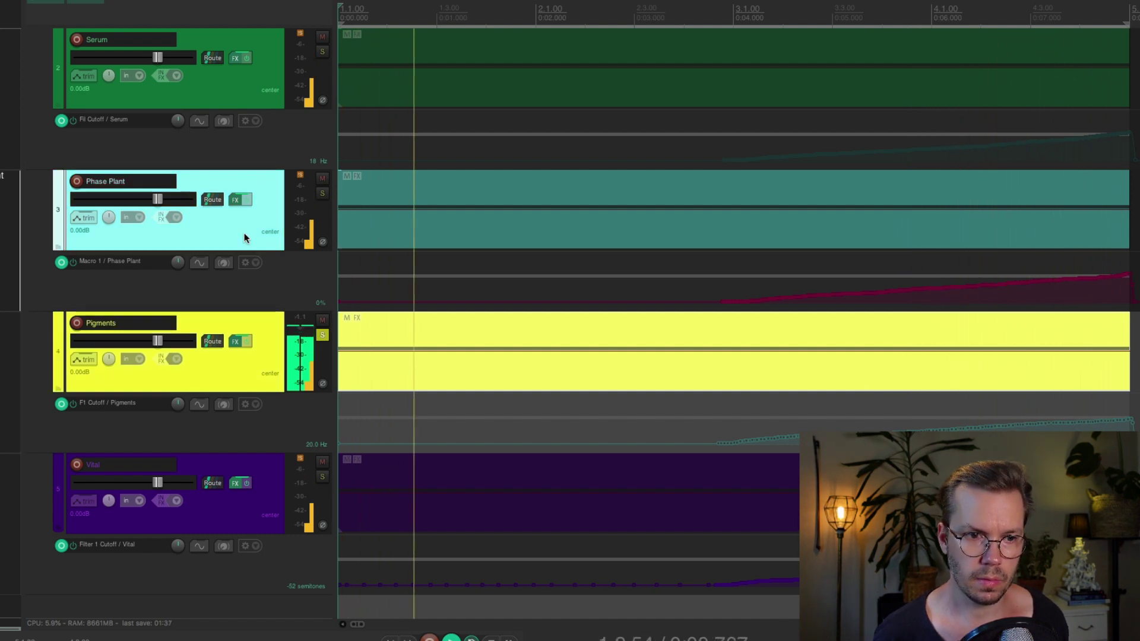
pyautogui.press('F6')
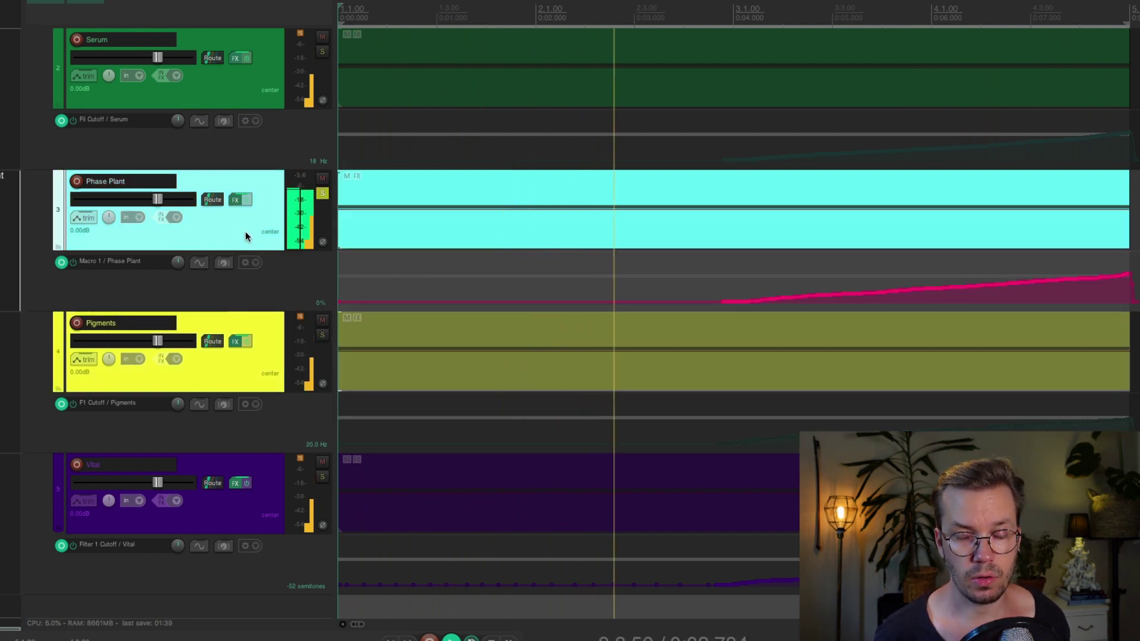
pyautogui.click(224, 90)
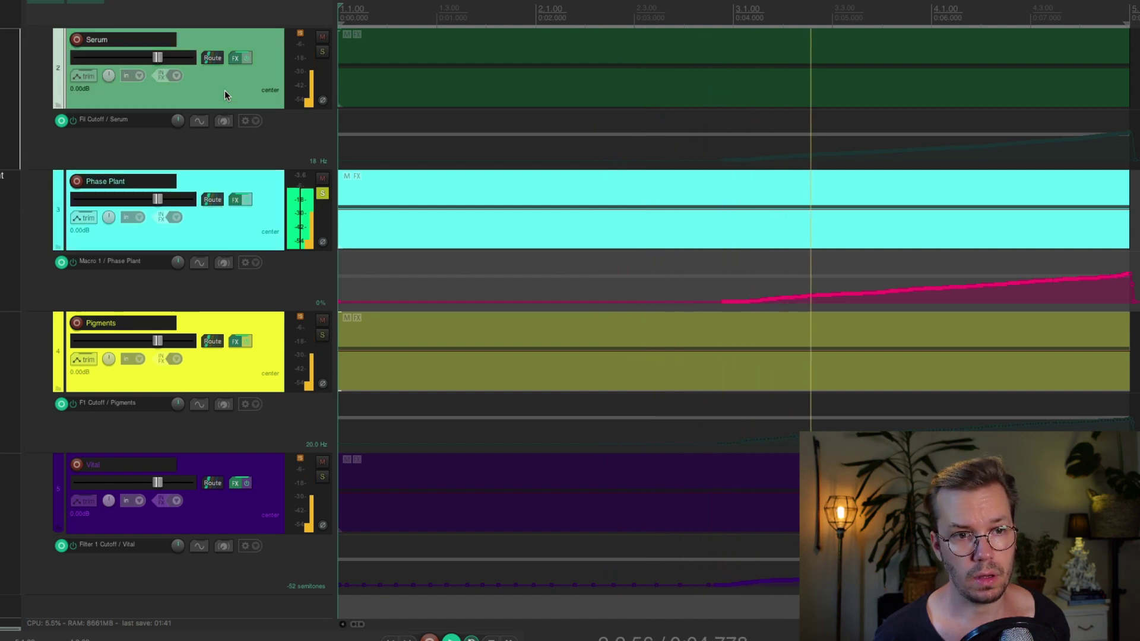
pyautogui.press('F6')
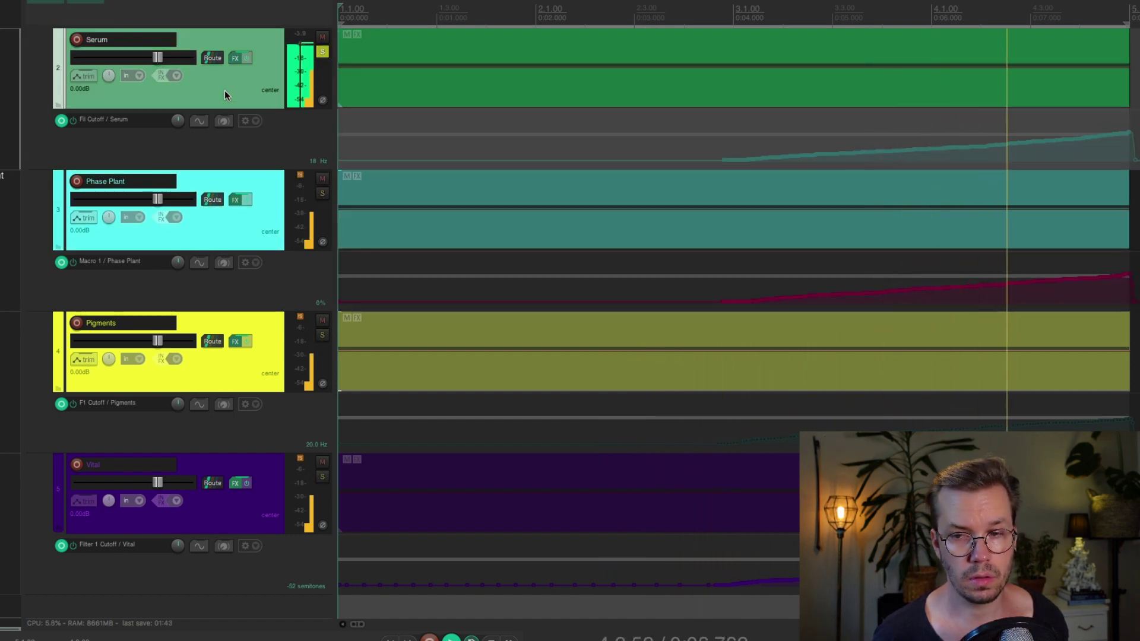
pyautogui.click(231, 365)
pyautogui.press('F6')
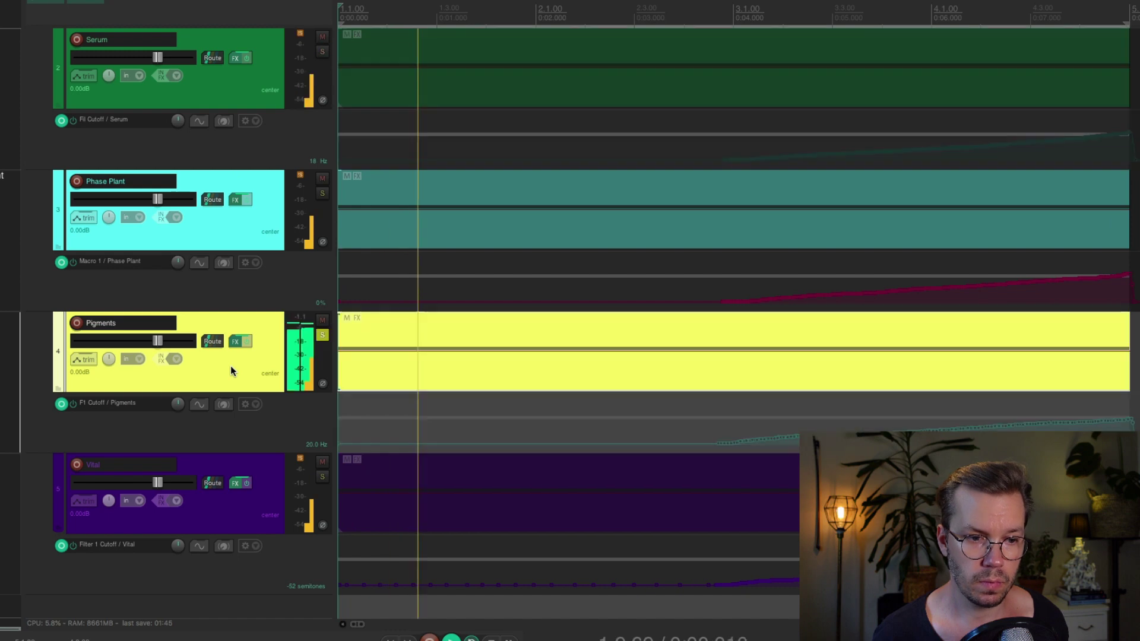
pyautogui.press('space')
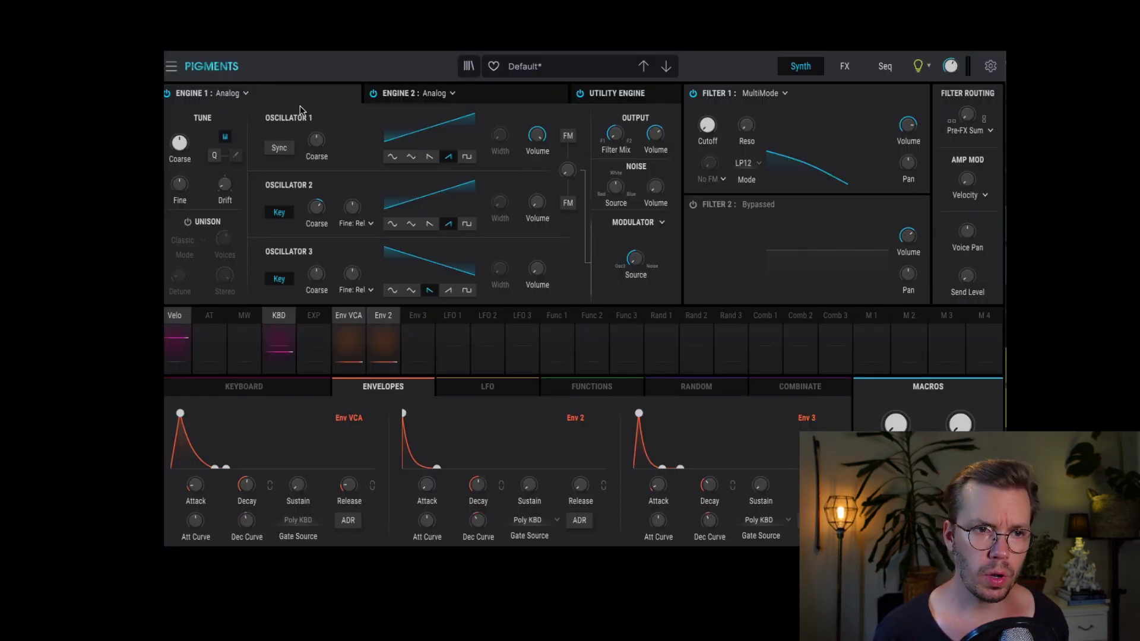
# Step: Check the Utility Engine's noise, return to Engine 1, then view Engine 2's oscillators
pyautogui.click(610, 95)
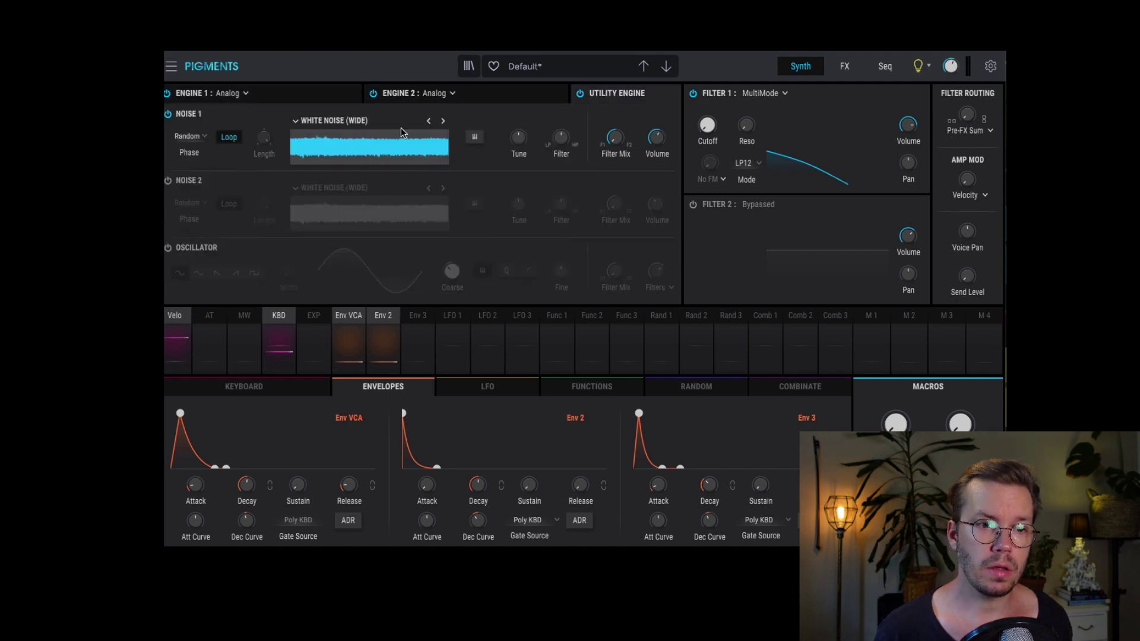
pyautogui.click(276, 99)
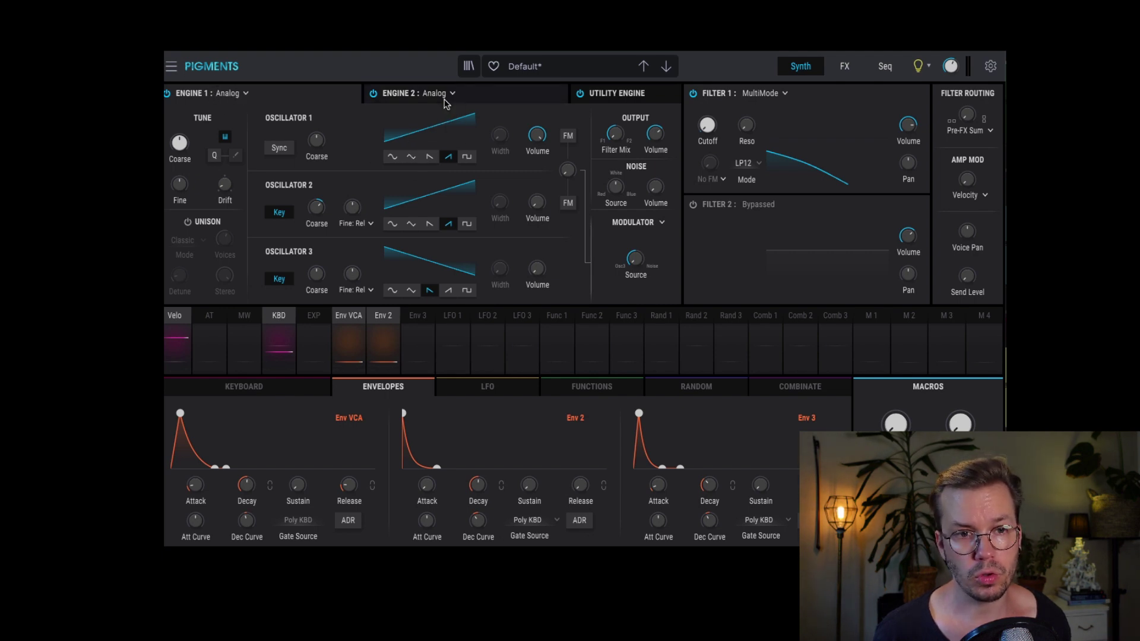
pyautogui.click(502, 98)
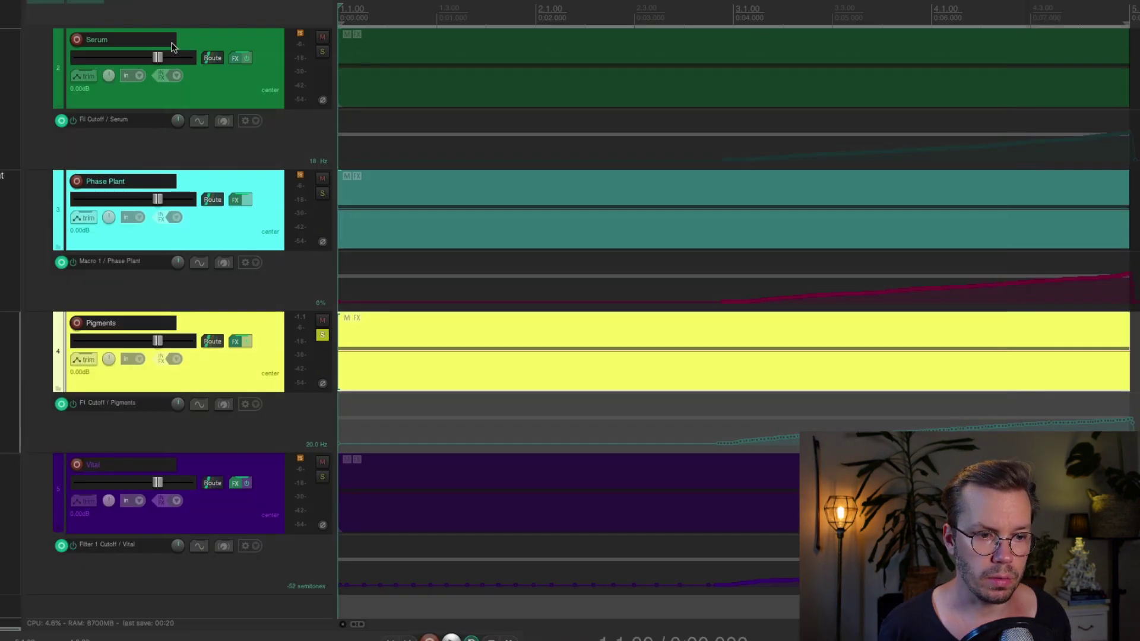
# Step: Solo the Vital track, select its media item and start playback
pyautogui.click(259, 506)
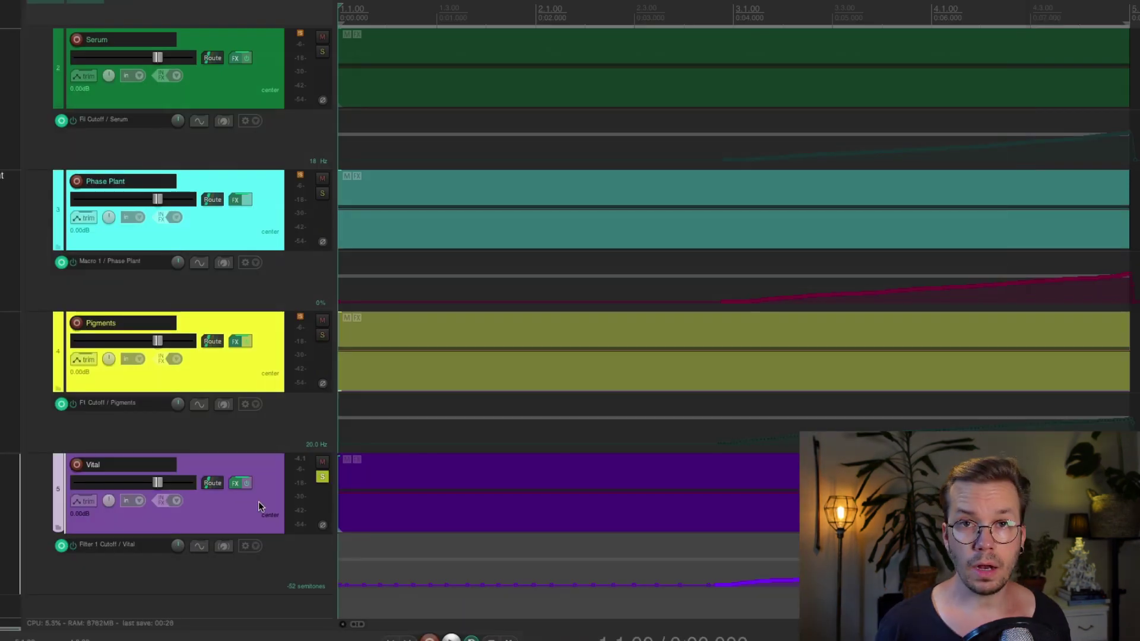
pyautogui.click(391, 519)
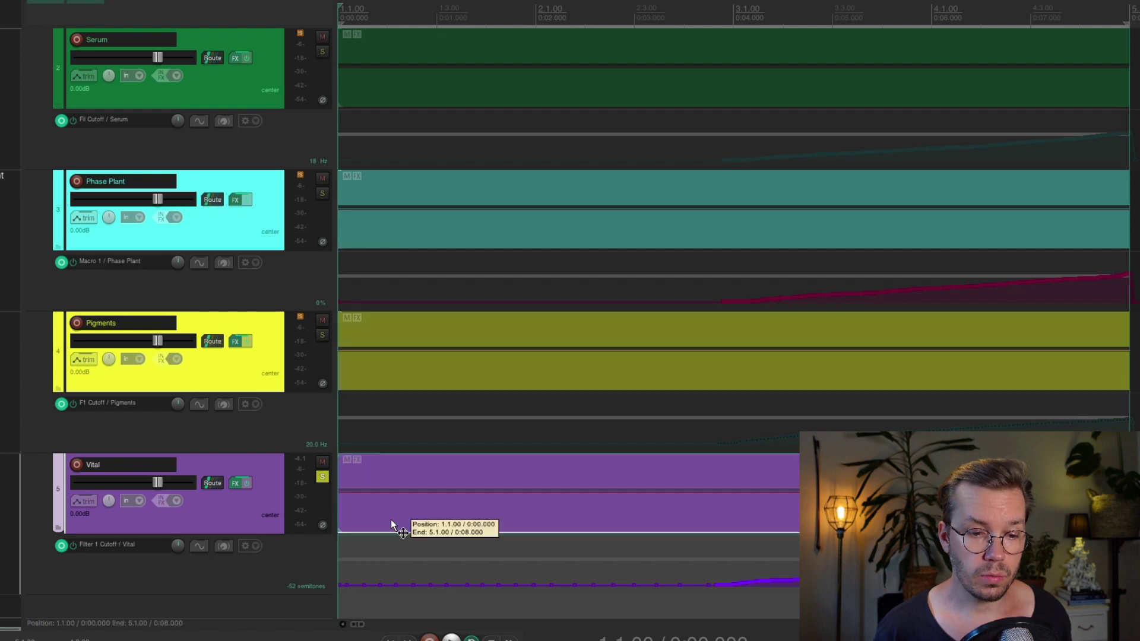
pyautogui.press('space')
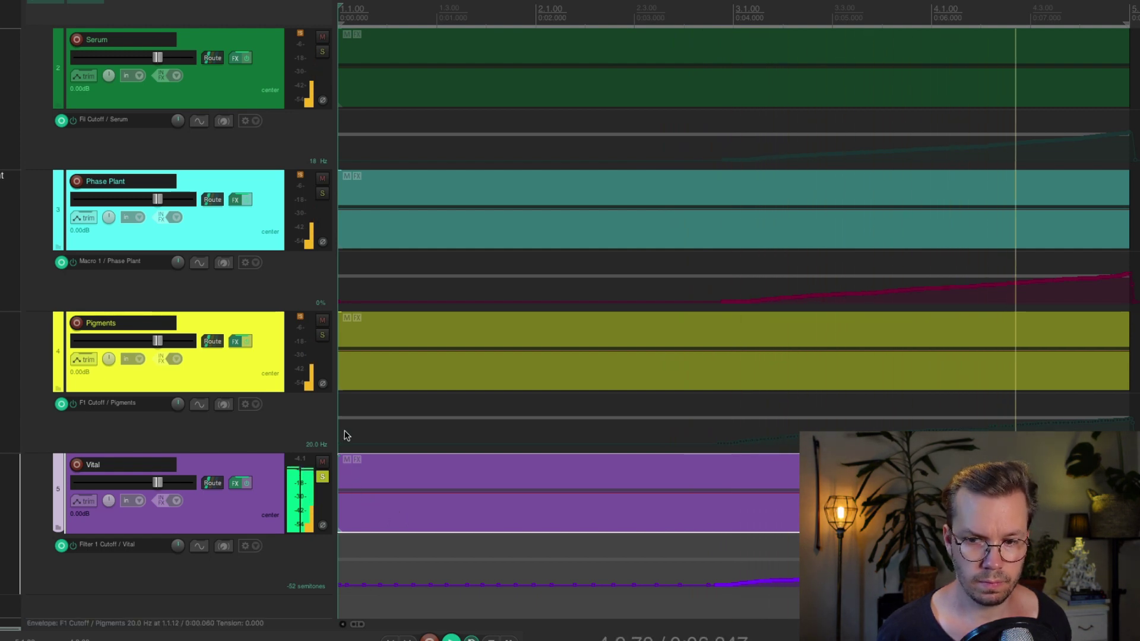
# Step: Solo Pigments, Phase Plant, Serum and Vital in turn, then stop playback
pyautogui.click(260, 364)
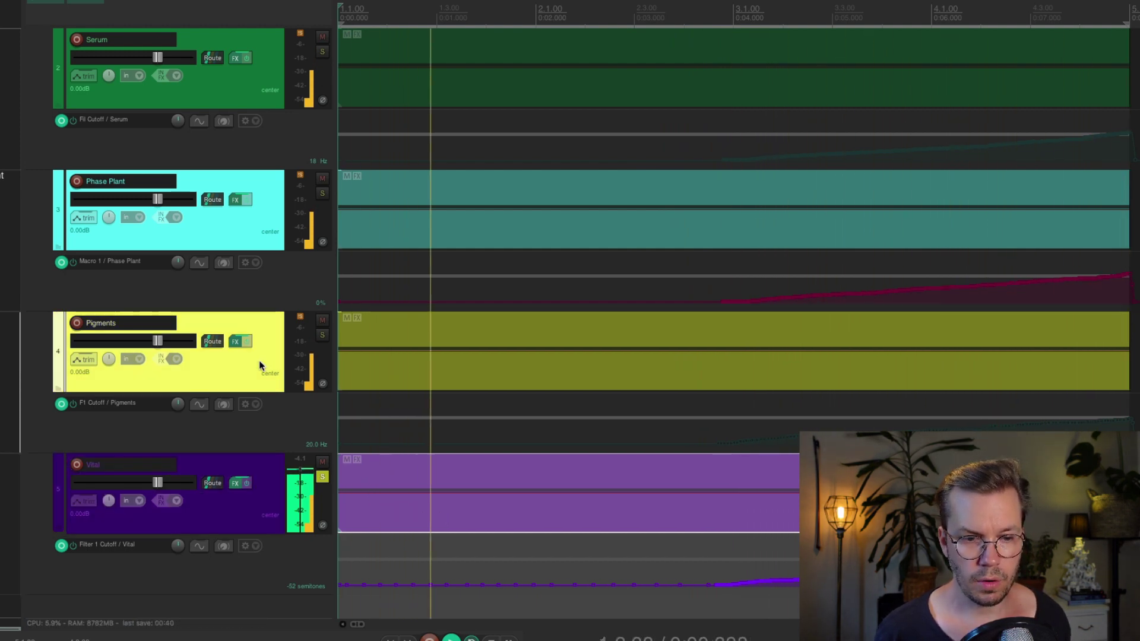
pyautogui.press('F6')
pyautogui.click(252, 240)
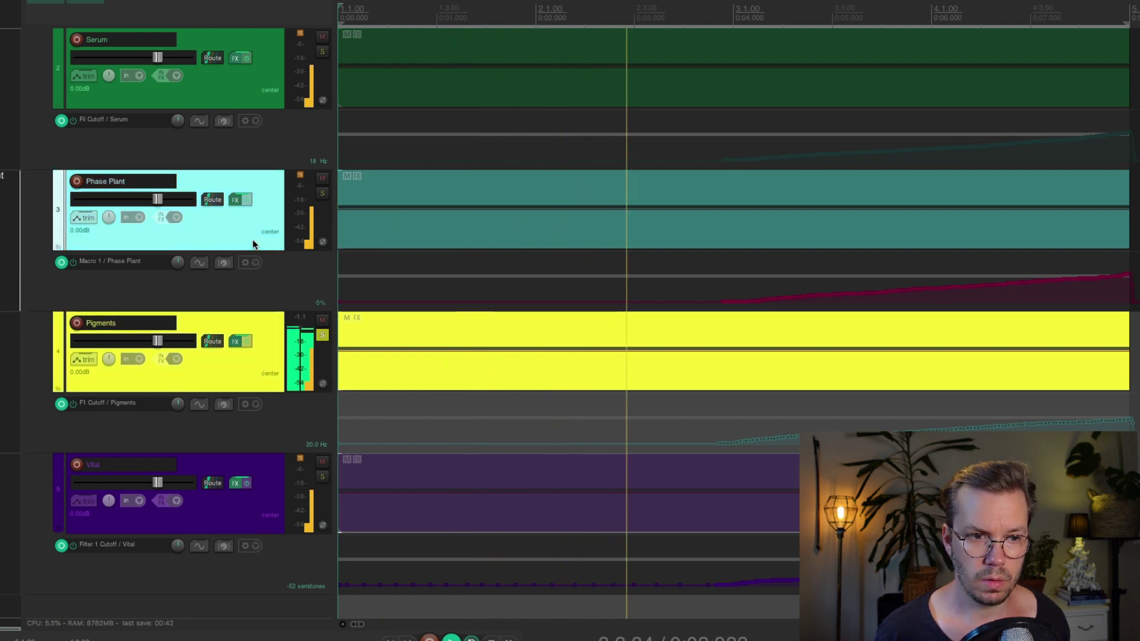
pyautogui.press('F6')
pyautogui.click(261, 84)
pyautogui.press('F6')
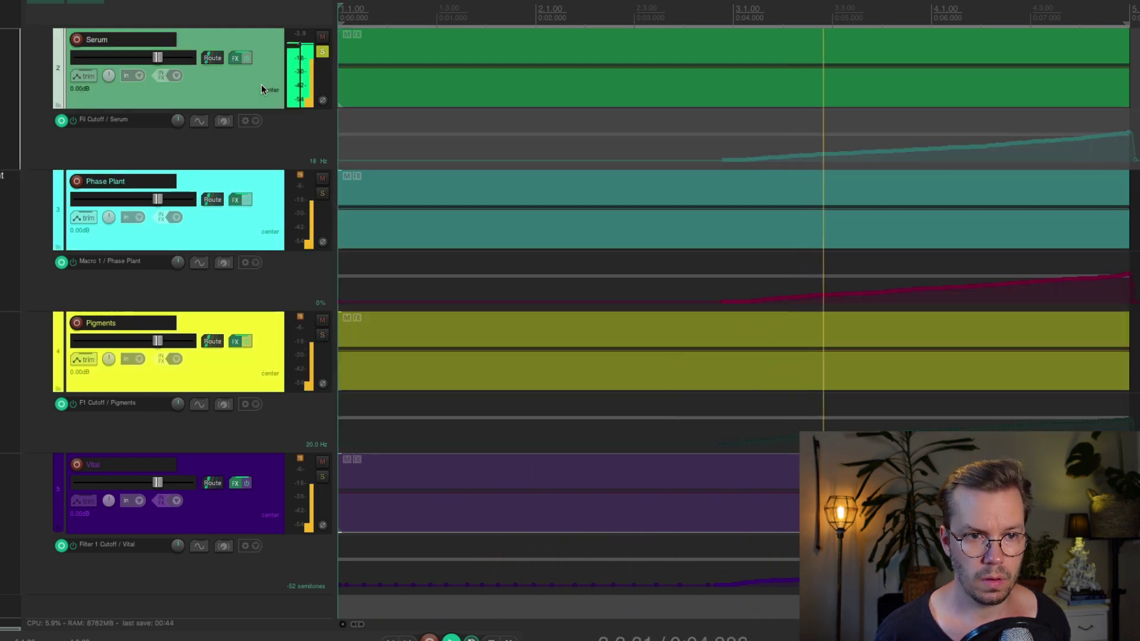
pyautogui.click(261, 523)
pyautogui.press('F6')
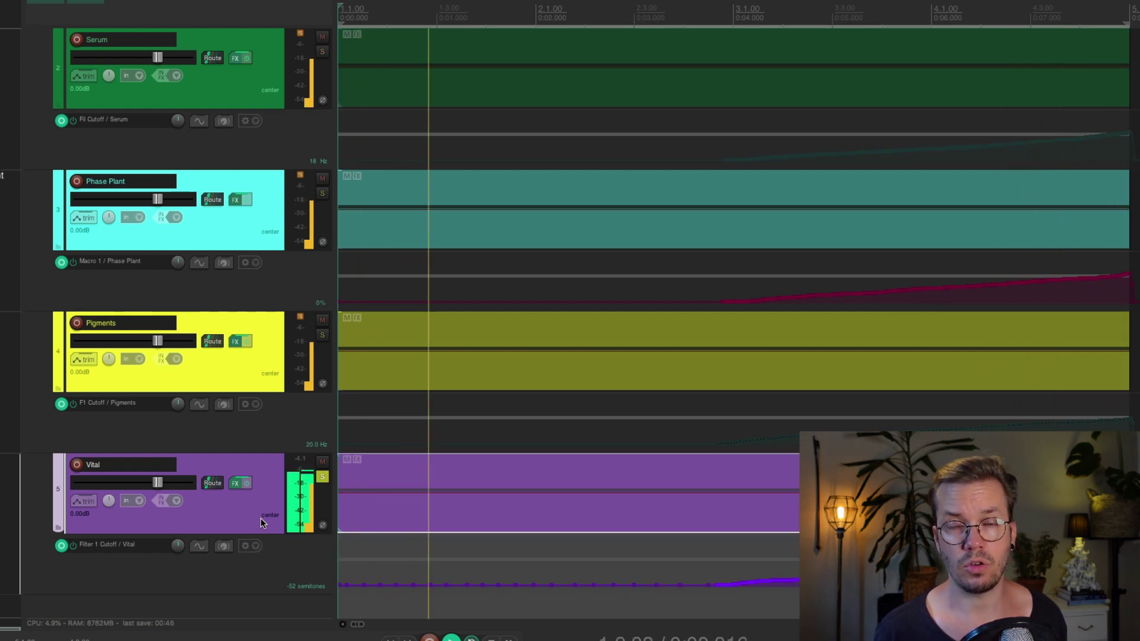
pyautogui.press('space')
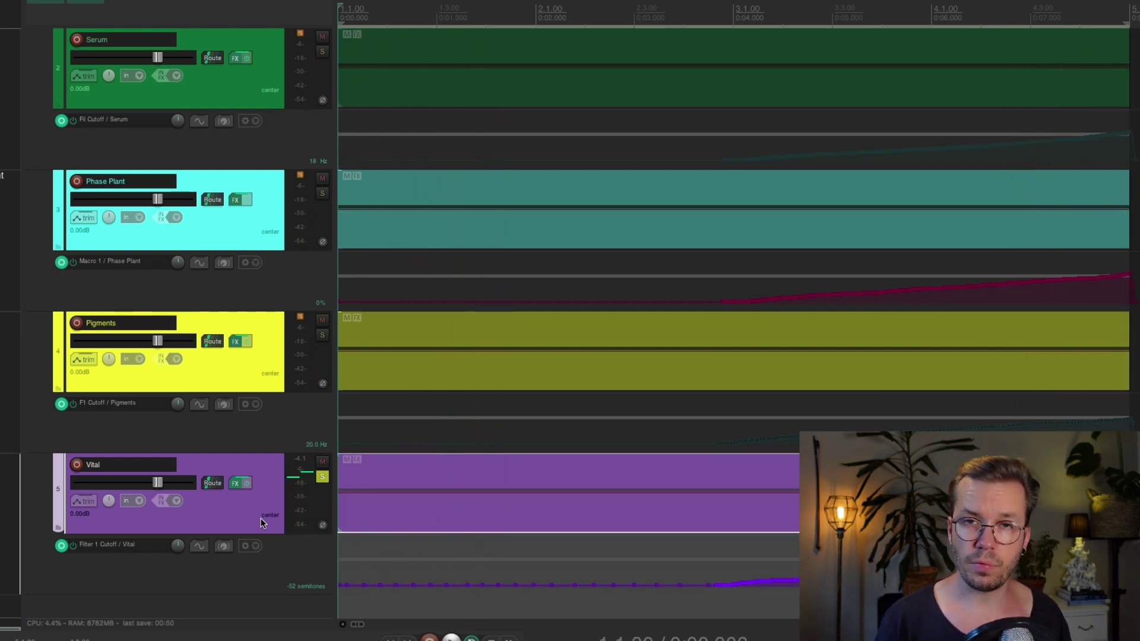